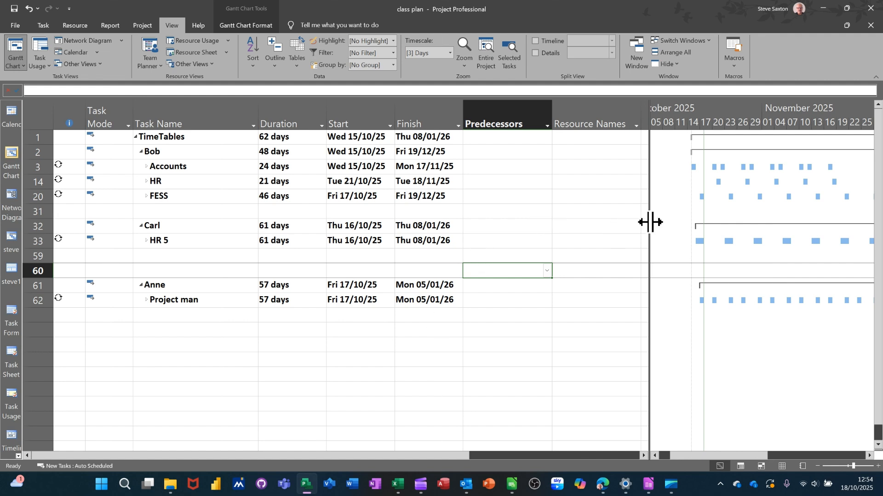
- Widen the Gantt chart area so the task table ends at the Start column
drag(650, 222, 339, 226)
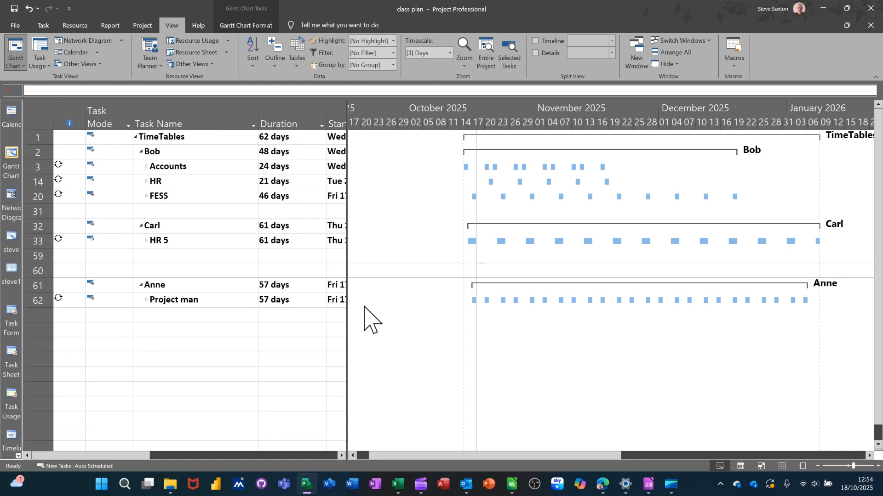
- Hide the View Bar and show it again
right_click(5, 342)
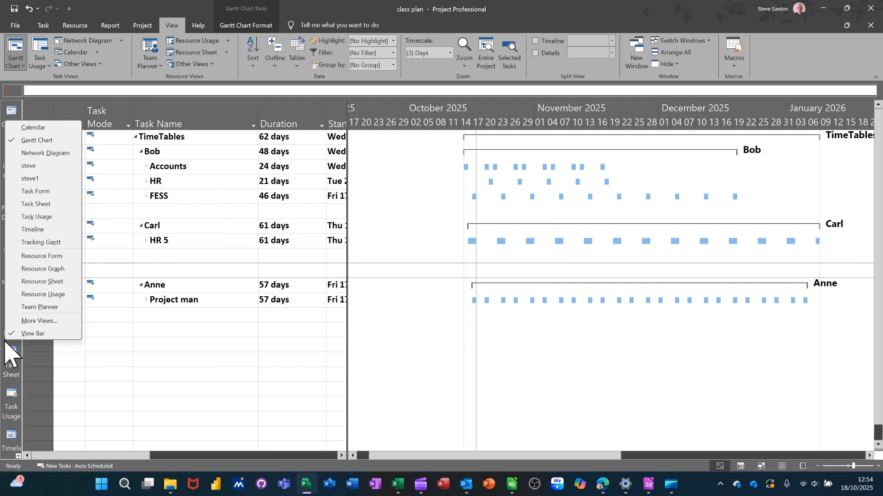
click(32, 333)
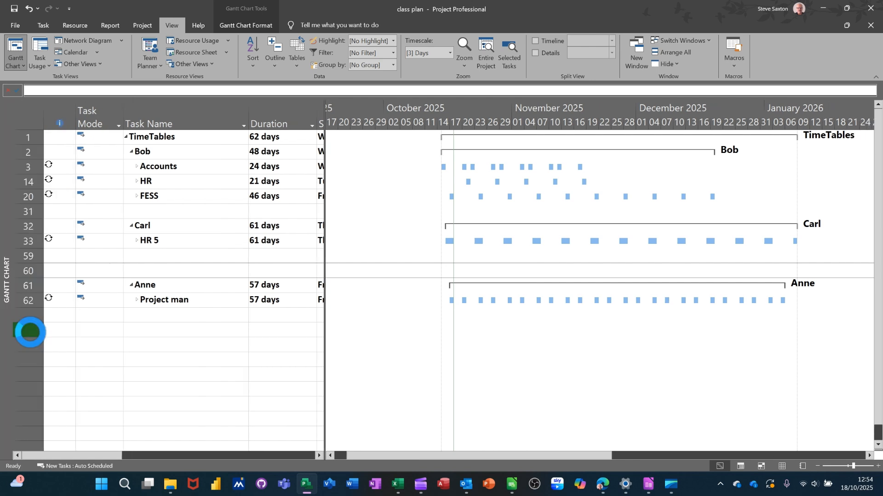
right_click(2, 297)
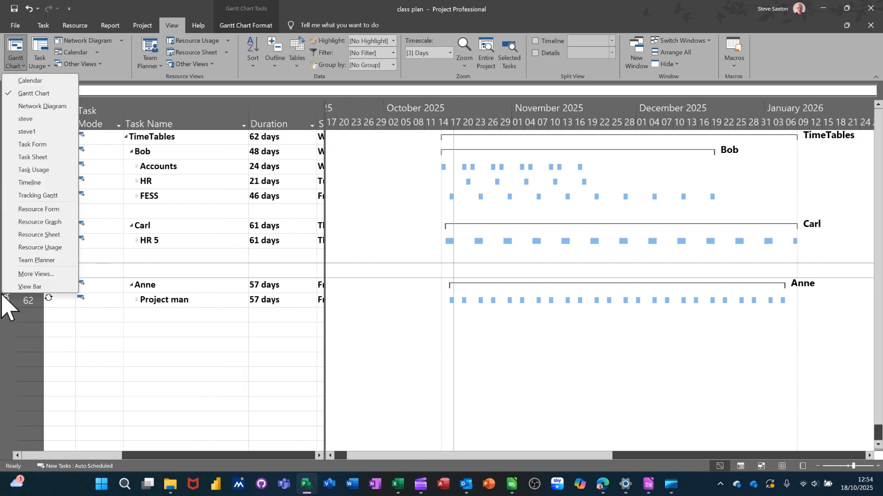
click(29, 287)
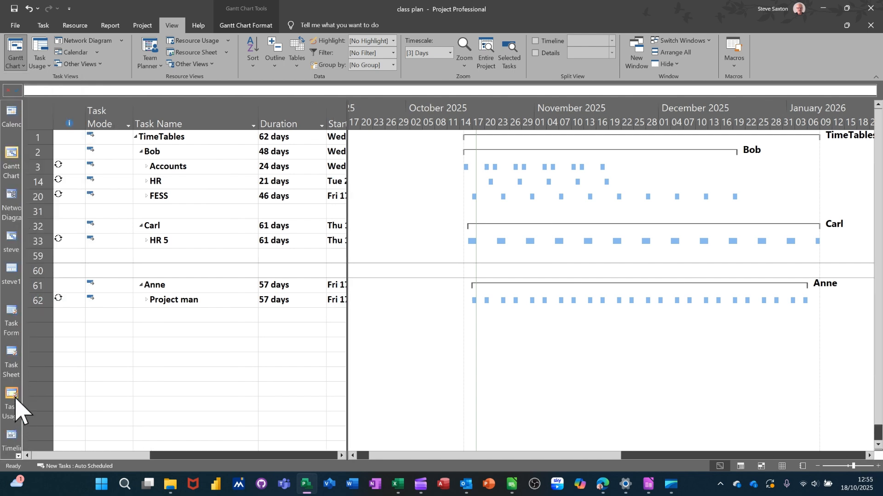
- Look at the Timeline view by itself and return to the Gantt Chart view
click(11, 436)
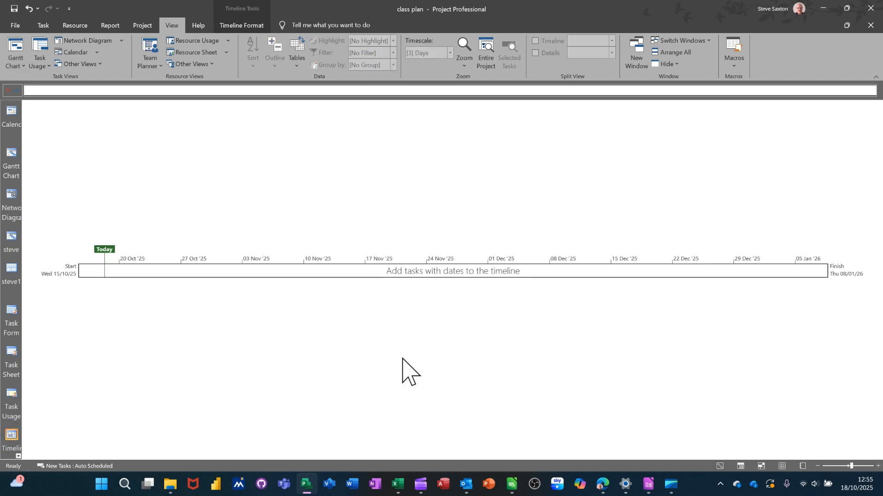
click(12, 156)
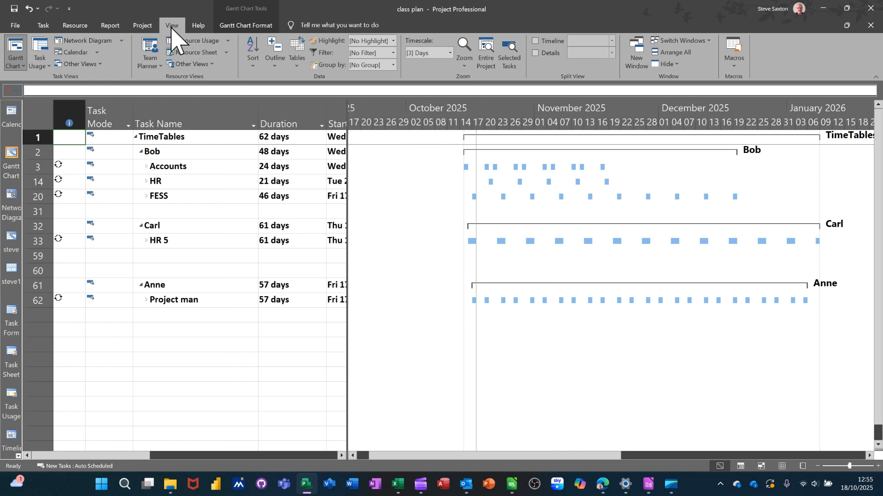
- Show the Timeline above the Gantt Chart in a split view and enlarge the Timeline pane
click(536, 41)
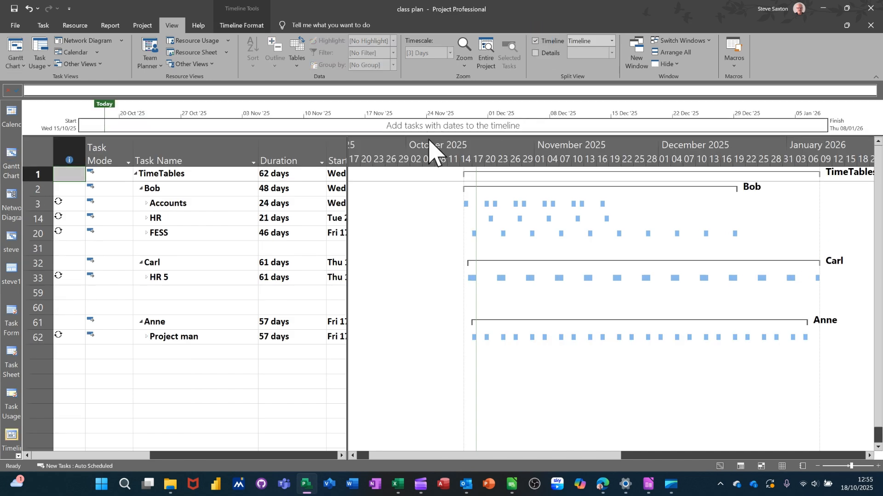
drag(428, 137, 427, 223)
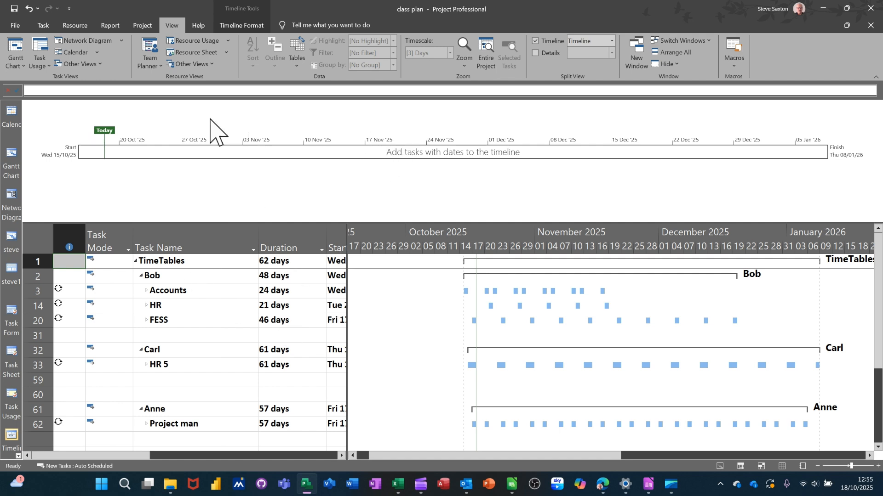
- Examine the default view choices in the general Project Options and close the dialog without changing anything
click(14, 25)
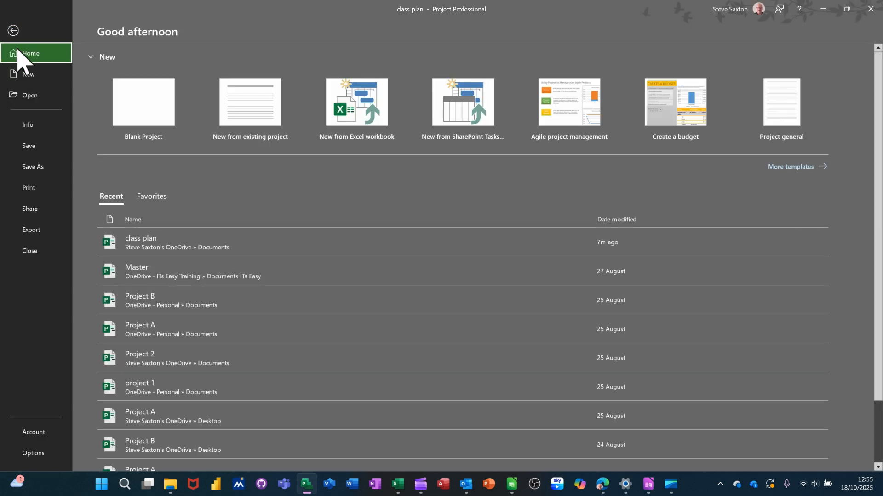
click(33, 456)
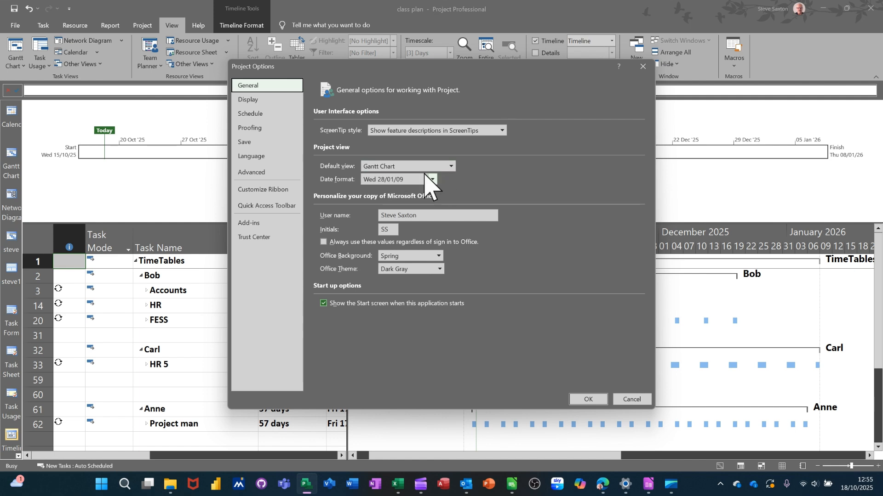
click(451, 166)
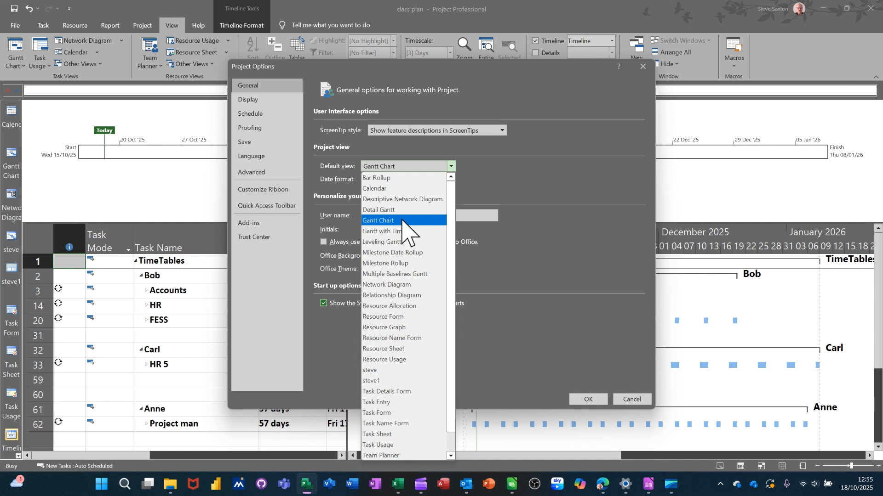
click(543, 187)
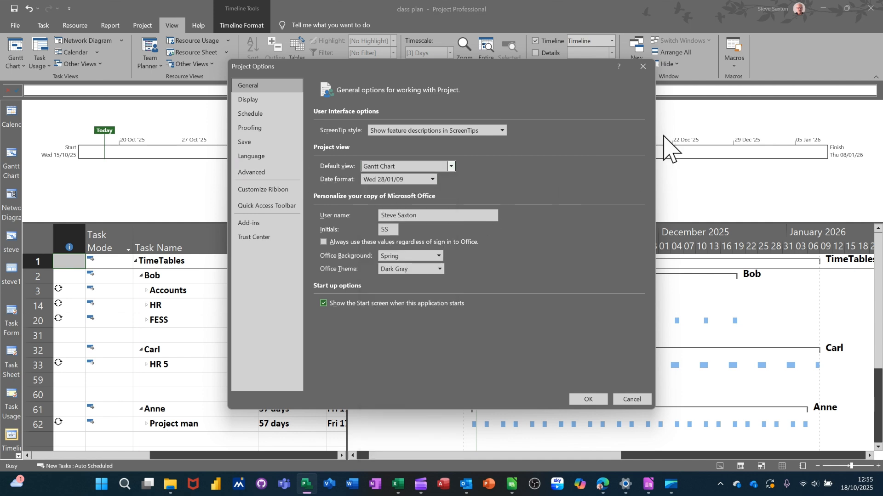
click(630, 400)
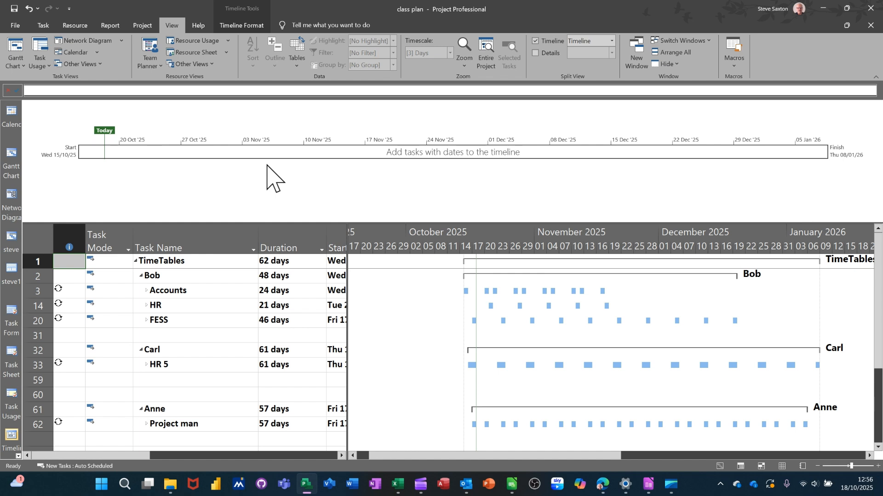
- Fill the timeline bar with the standard orange colour
click(229, 26)
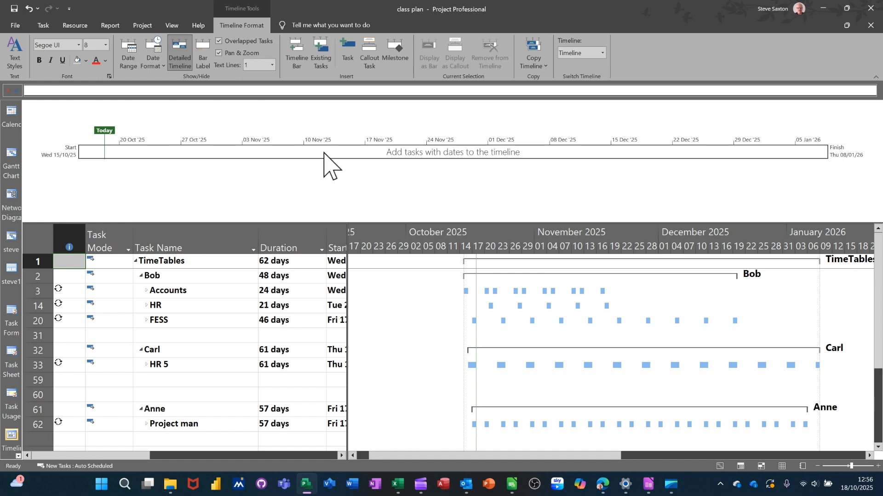
click(85, 60)
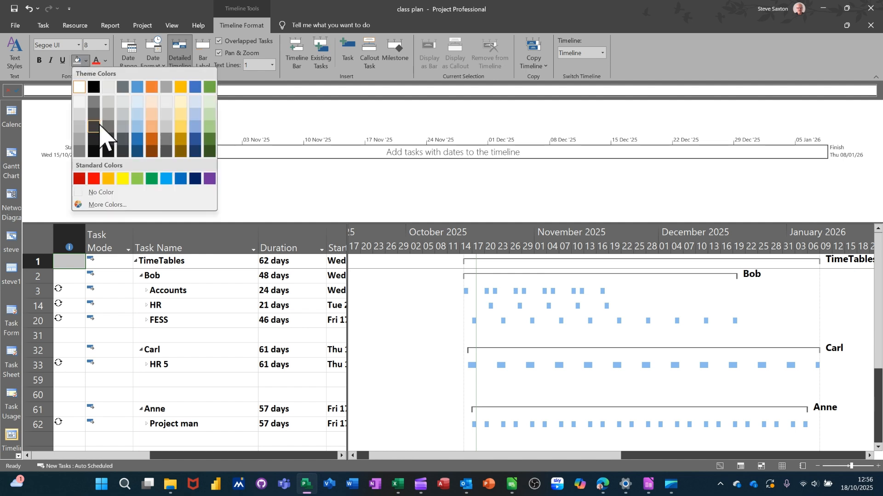
click(108, 179)
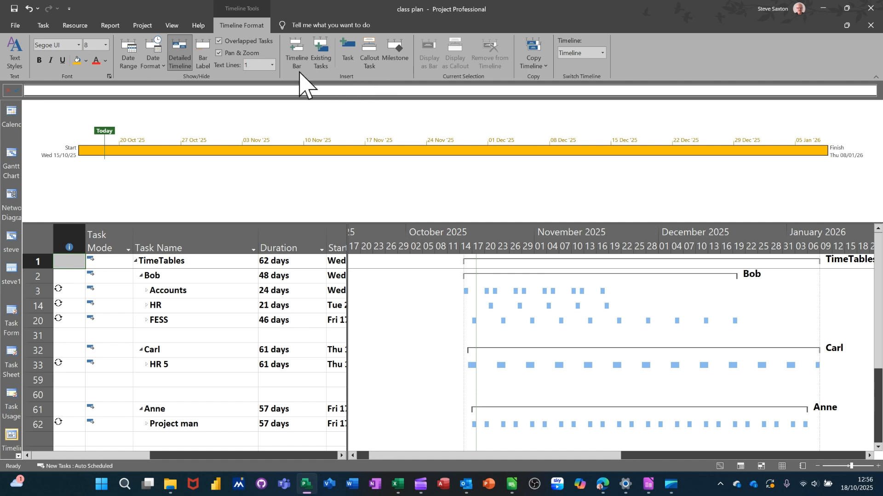
- Add the existing summary task from row 2, directly under TimeTables, to the timeline
click(321, 60)
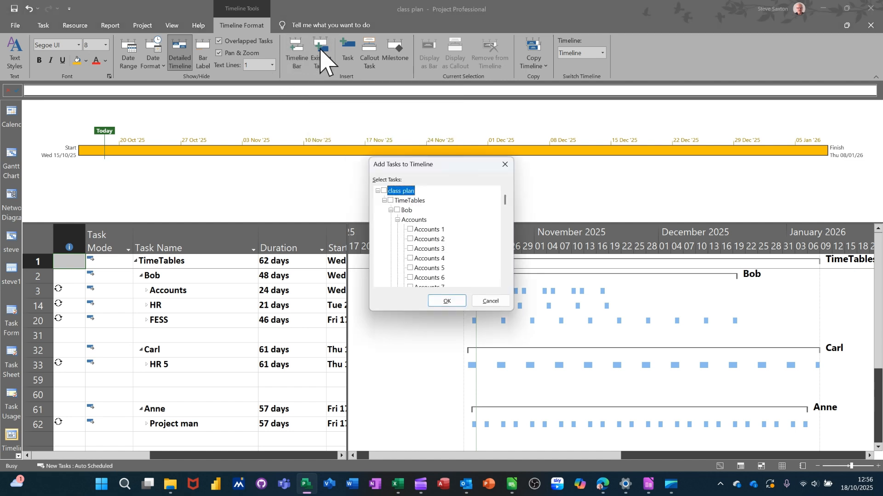
click(398, 210)
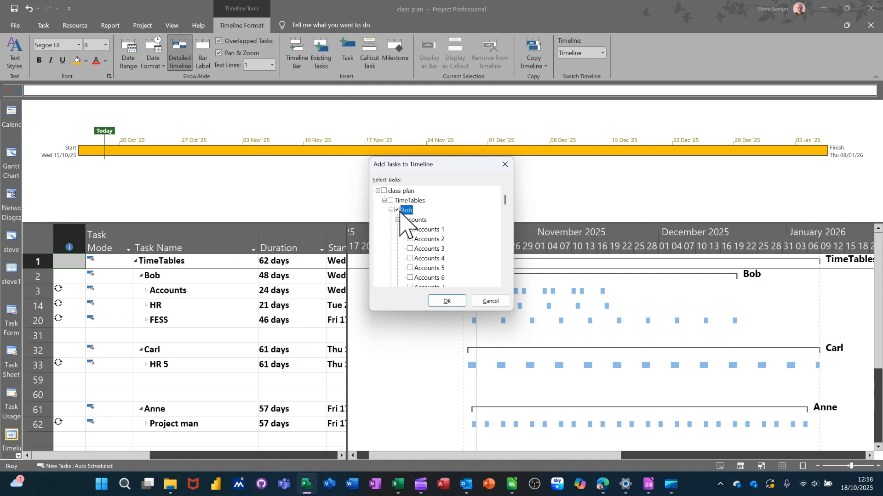
click(437, 302)
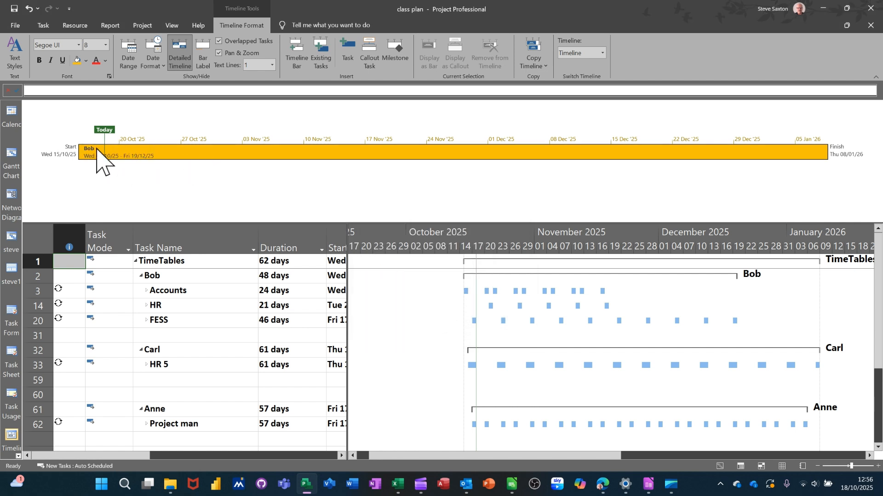
mouse_move(291, 150)
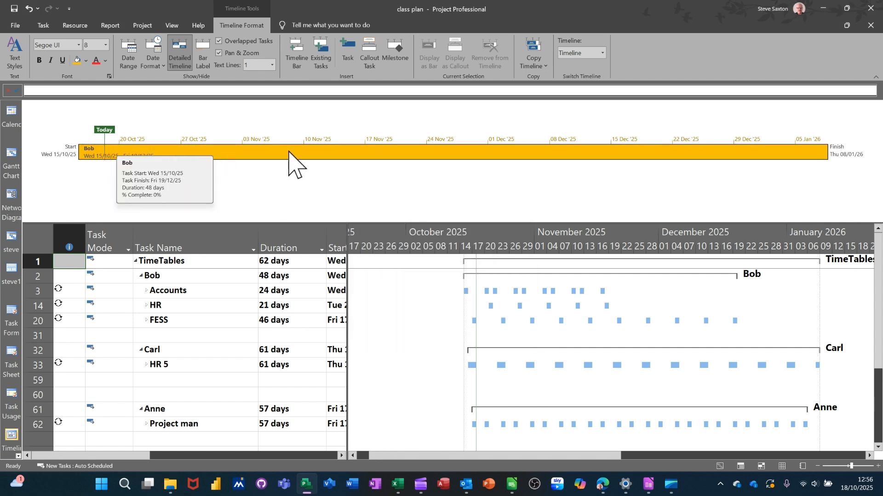
- Add the existing tasks Accounts 1, Accounts 2 and Accounts 3 to the timeline
click(321, 64)
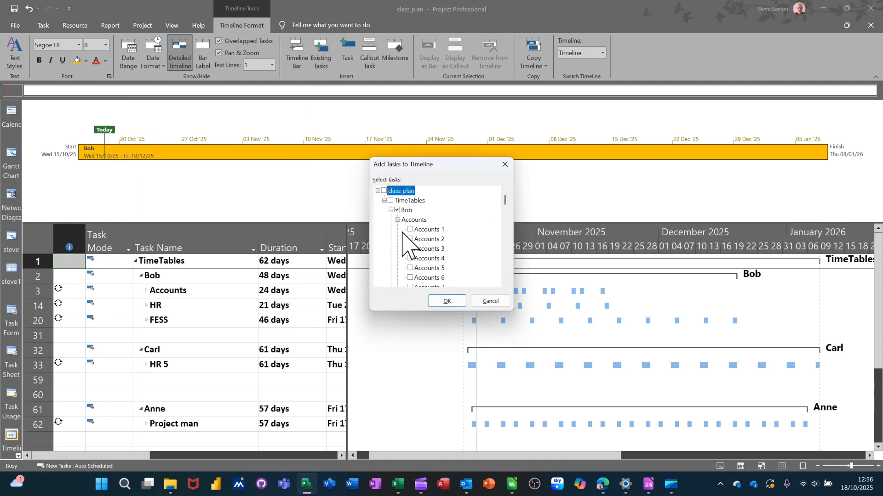
click(410, 230)
click(410, 239)
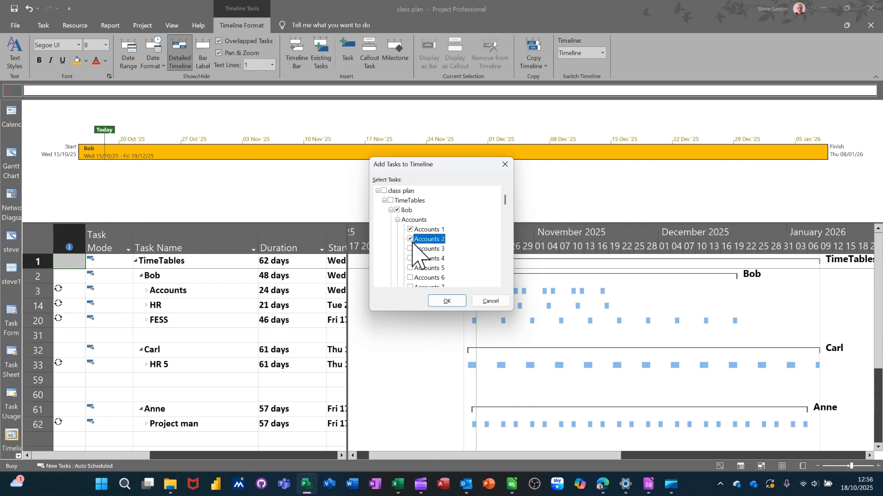
click(410, 249)
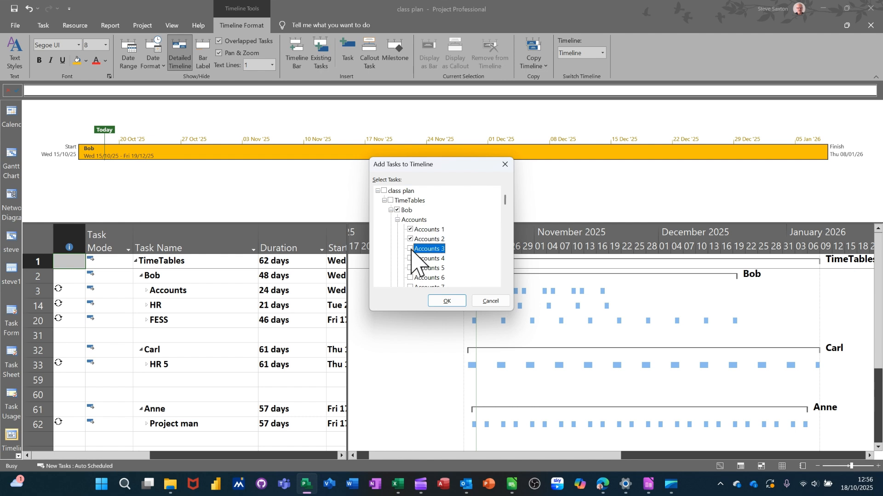
click(442, 301)
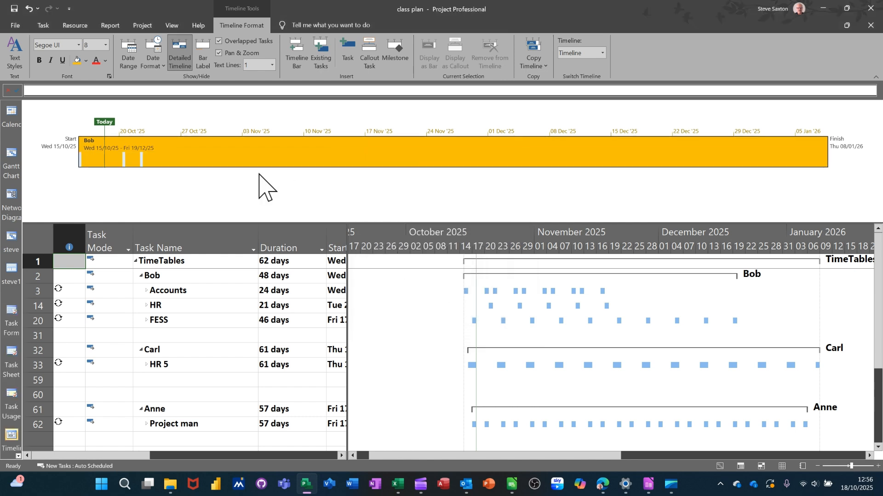
- Fill the summary task's bar on the timeline with a light blue theme colour
click(210, 146)
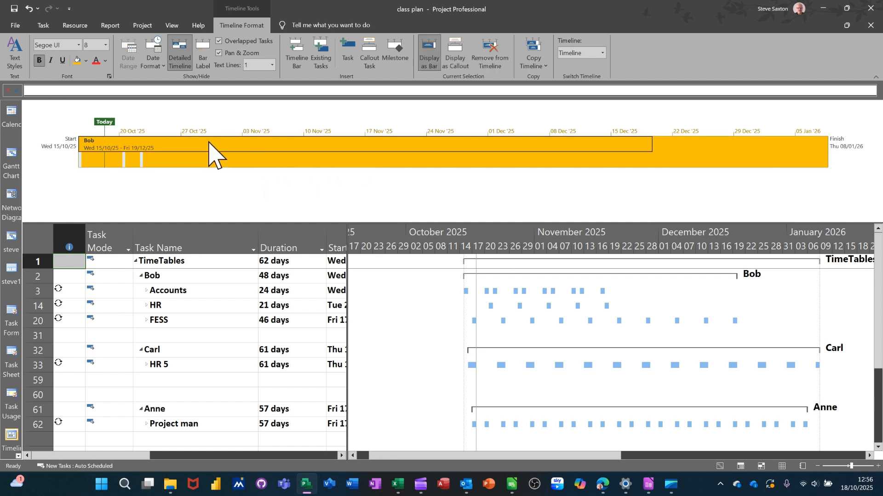
click(85, 61)
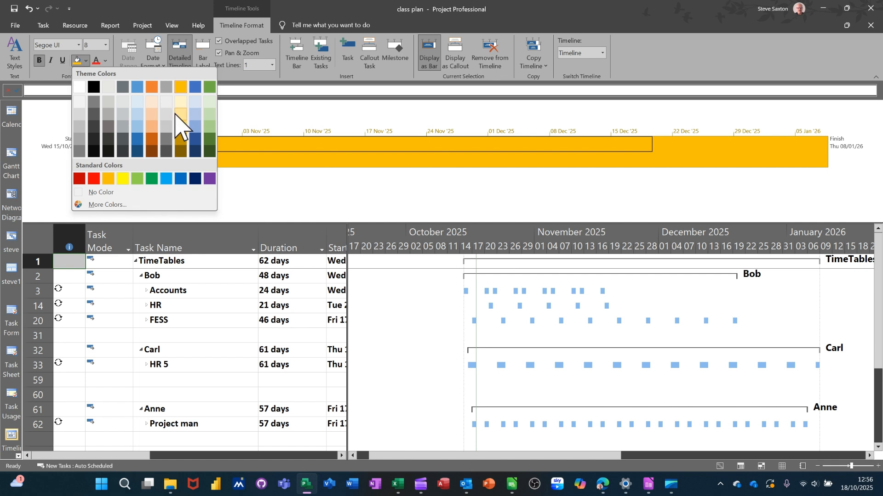
click(195, 126)
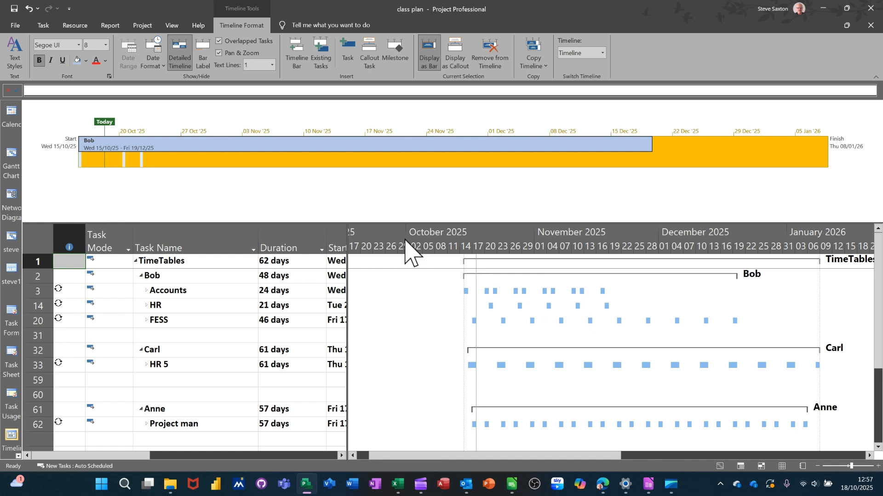
- Insert a second timeline bar and apply a light green theme fill to it
click(224, 179)
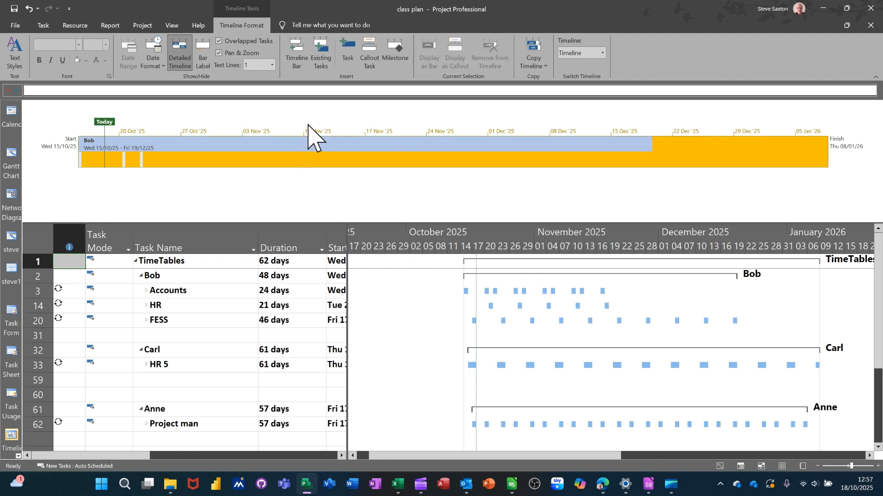
click(295, 52)
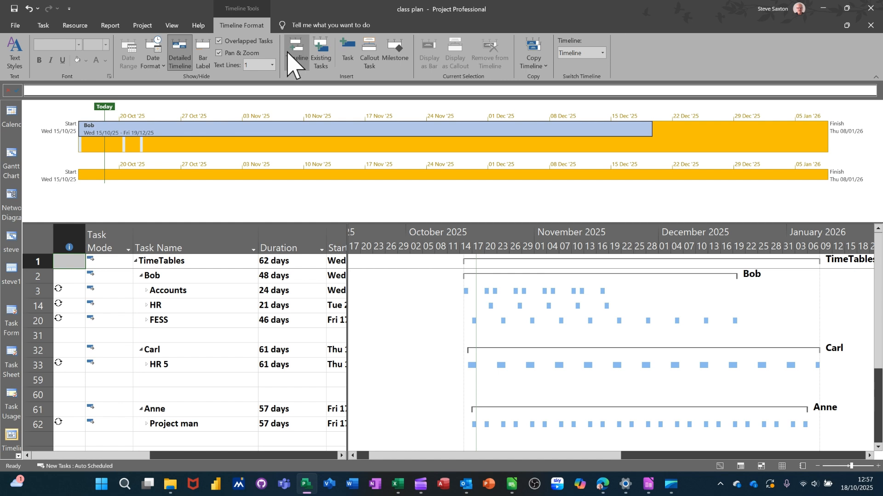
click(178, 175)
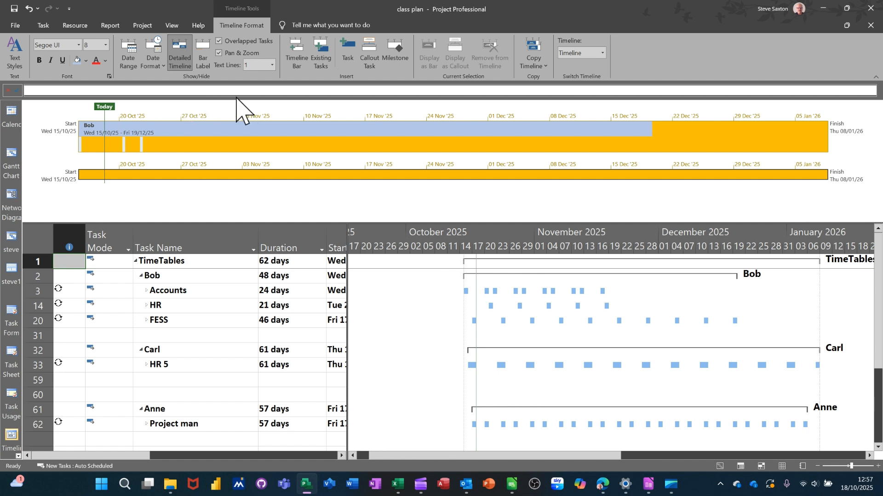
click(85, 61)
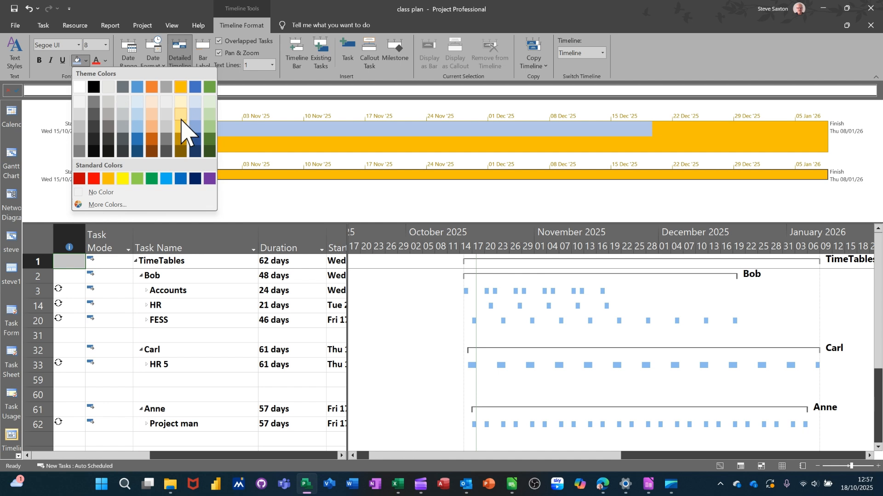
click(206, 130)
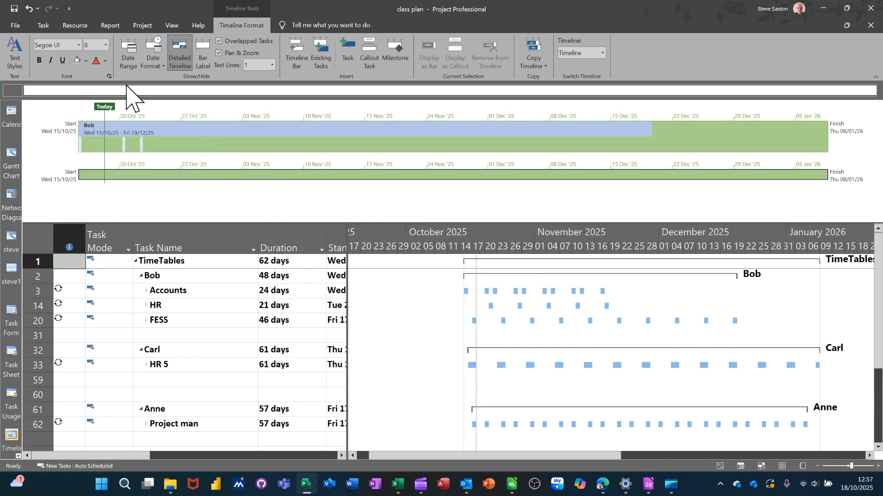
- Change the timeline bar fill to the standard light blue colour
click(86, 64)
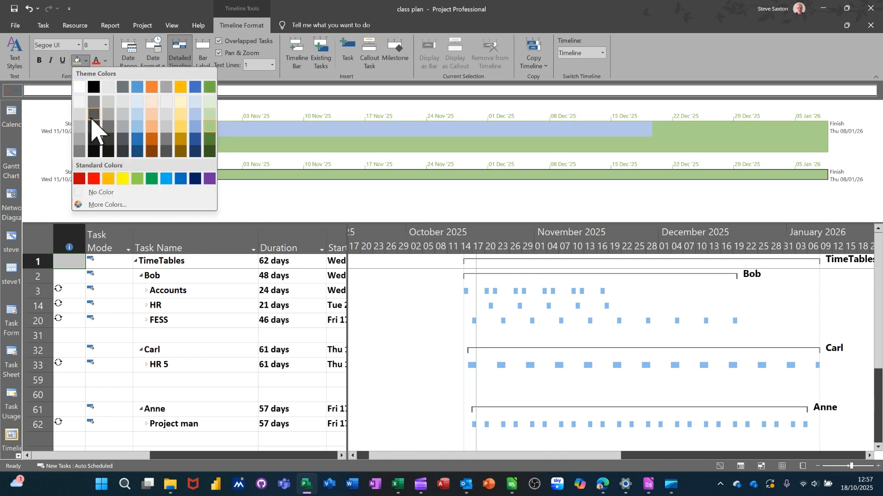
click(166, 178)
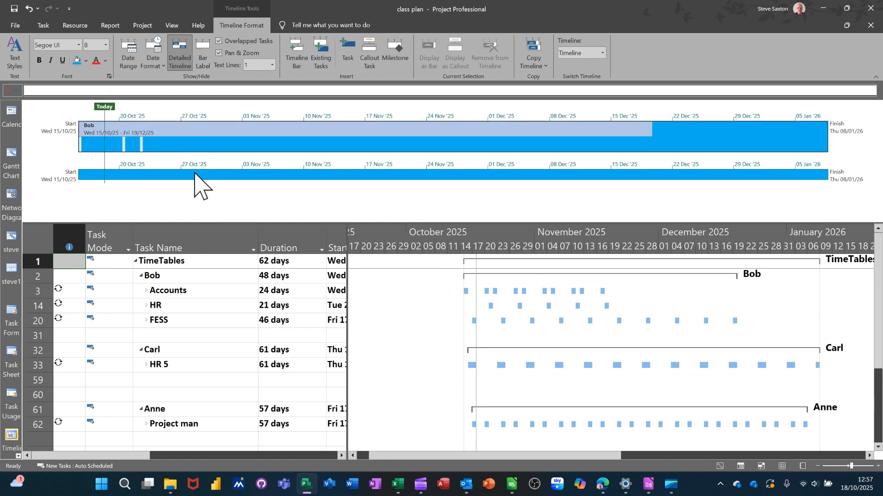
- Add the existing summary task that contains HR 5 to the second timeline bar
click(321, 59)
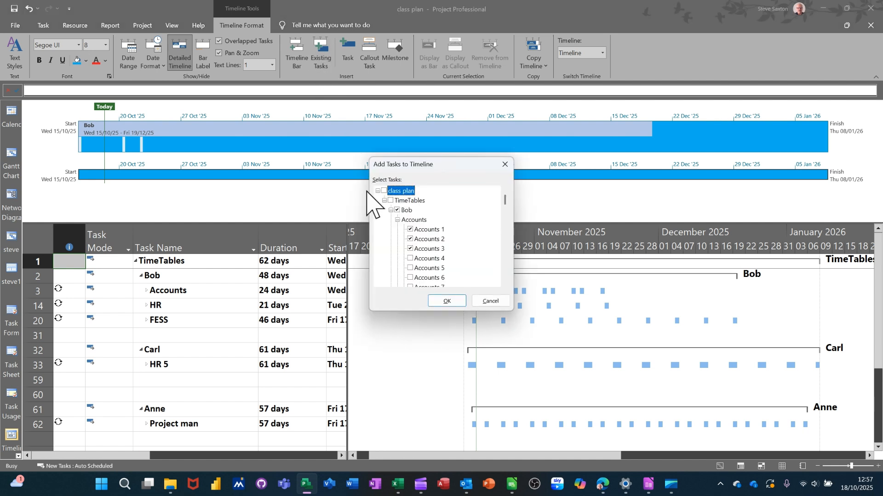
scroll(465, 240, down, 6)
scroll(446, 239, down, 1)
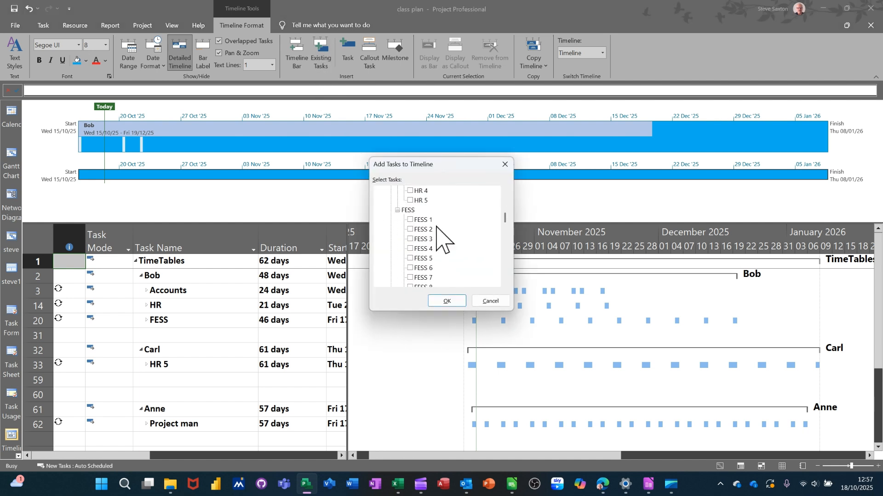
scroll(423, 232, down, 3)
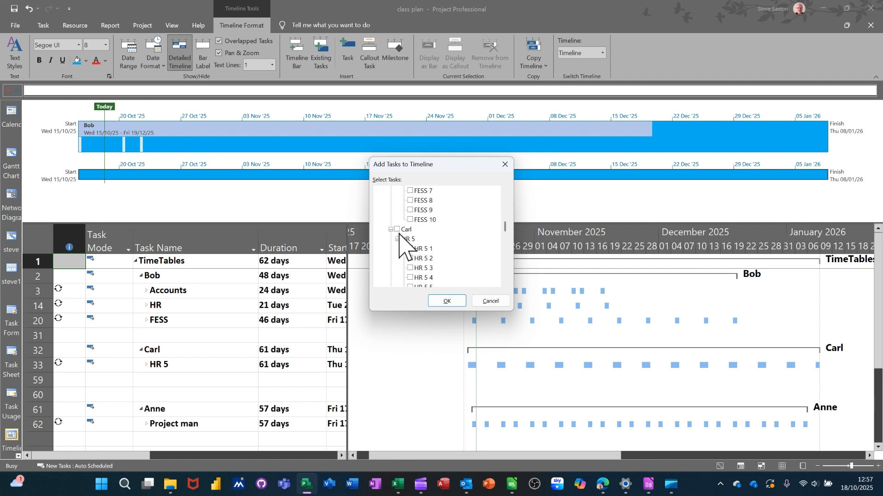
click(398, 229)
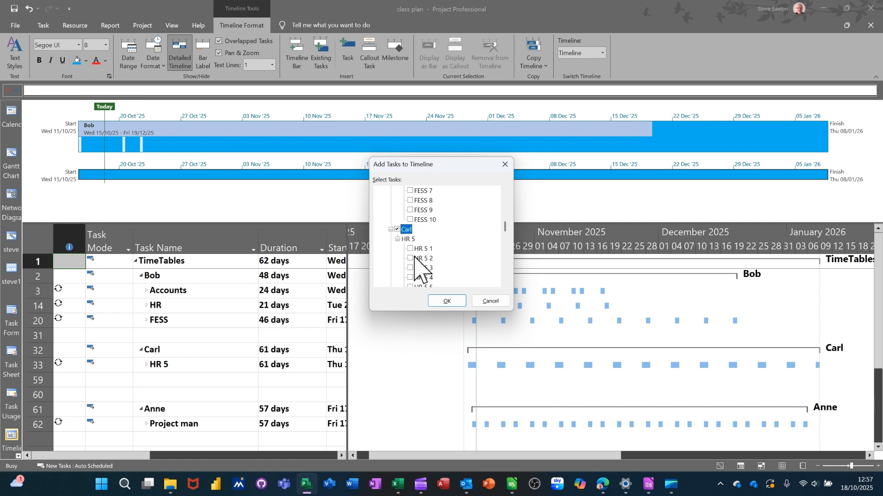
click(444, 302)
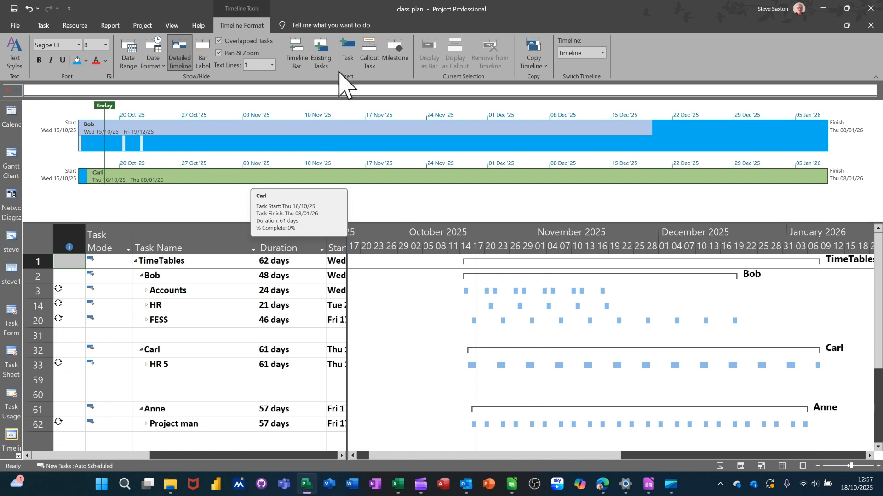
- Add the existing tasks HR 5 1, HR 5 2 and HR 5 3 to the second timeline bar
click(320, 52)
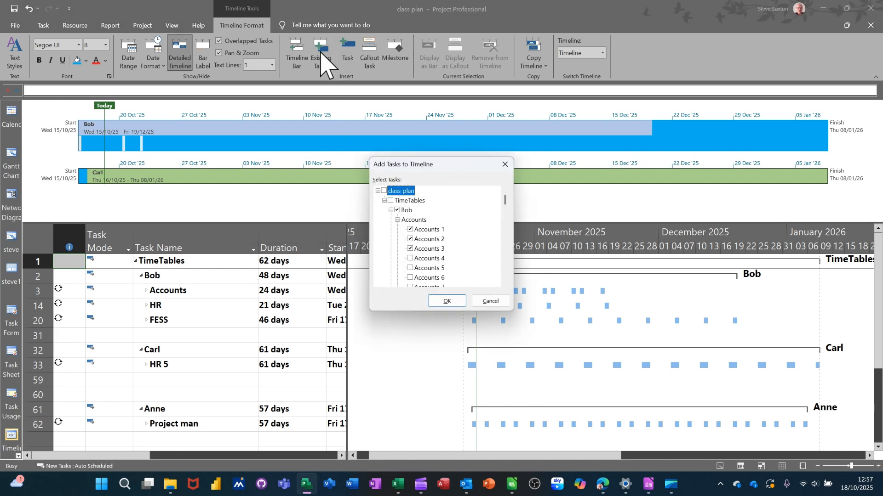
scroll(441, 249, down, 10)
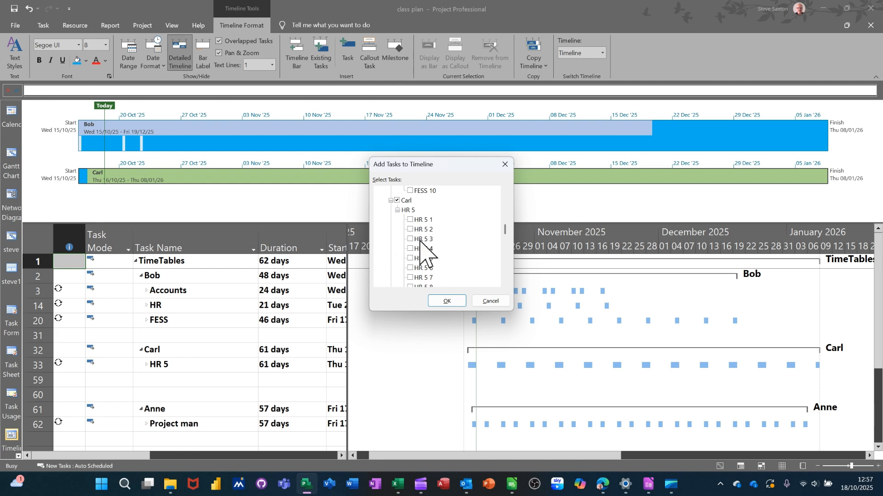
click(410, 219)
click(409, 229)
click(410, 239)
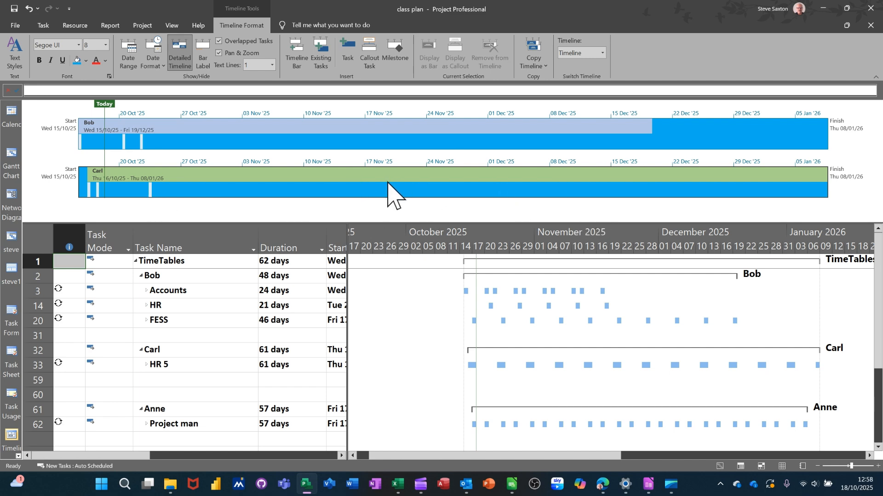
- Set custom dates for the second timeline bar, starting Thu 02/10/2025 and finishing Wed 29/10/2025
mouse_move(217, 179)
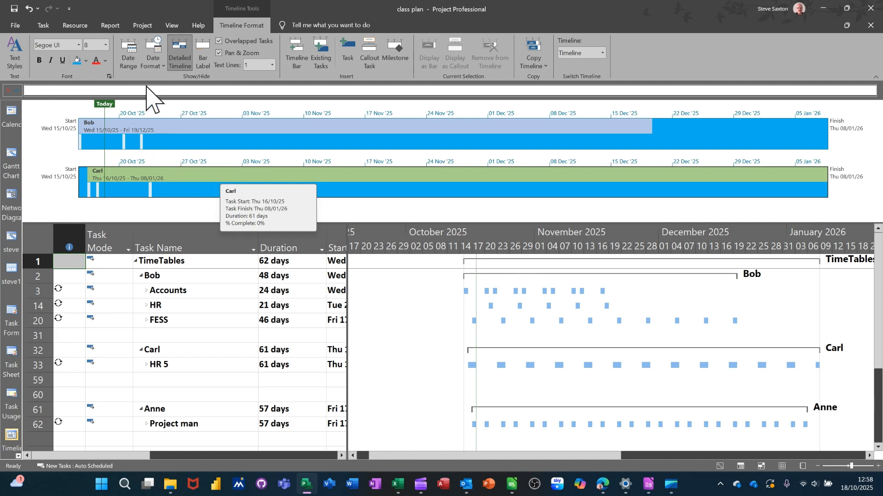
click(129, 52)
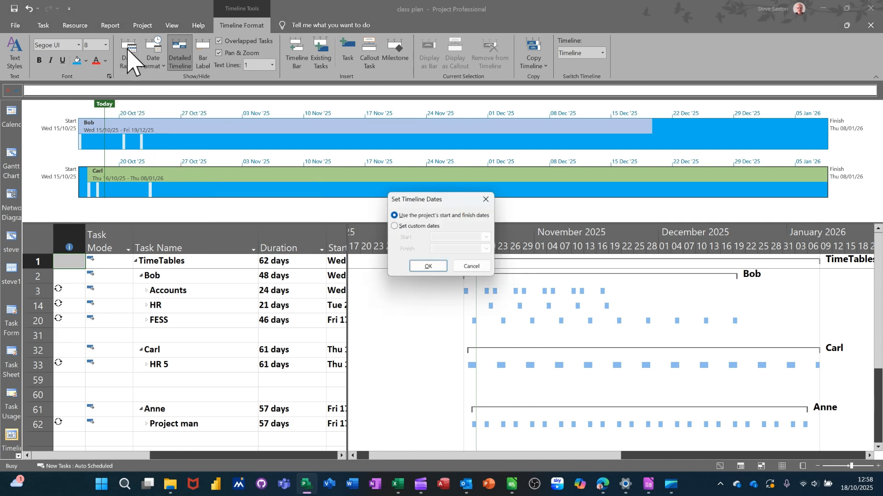
click(396, 228)
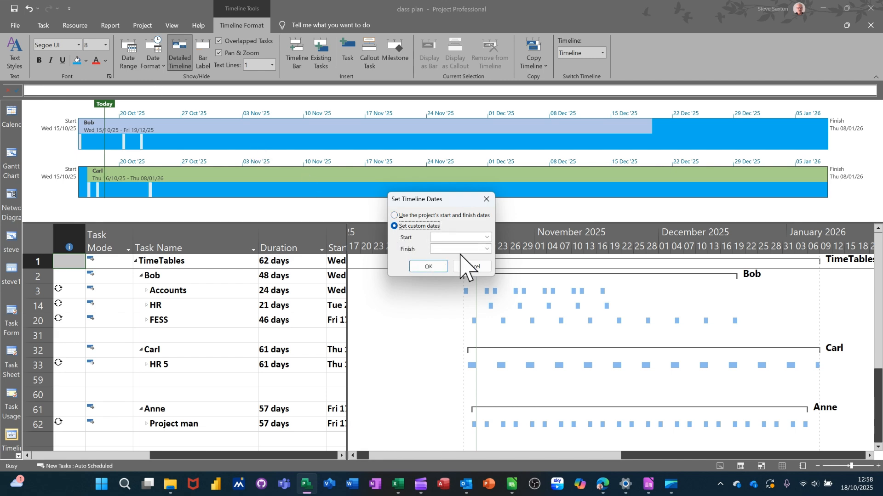
click(487, 238)
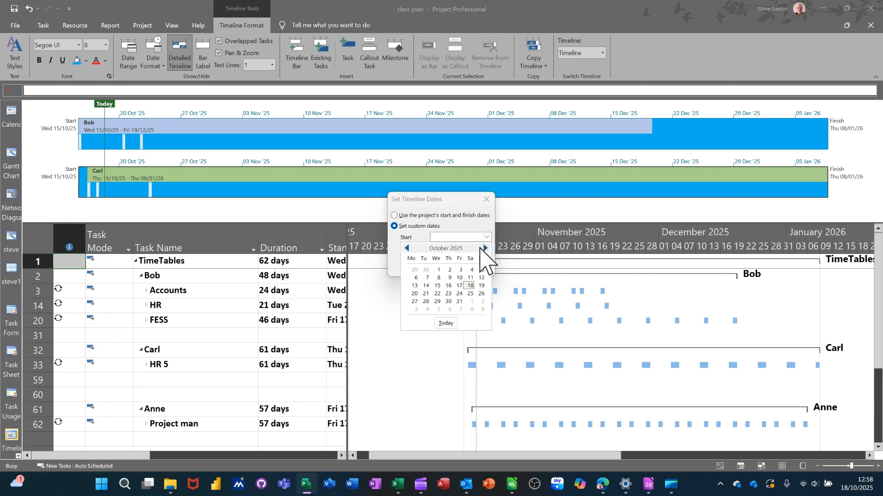
click(450, 270)
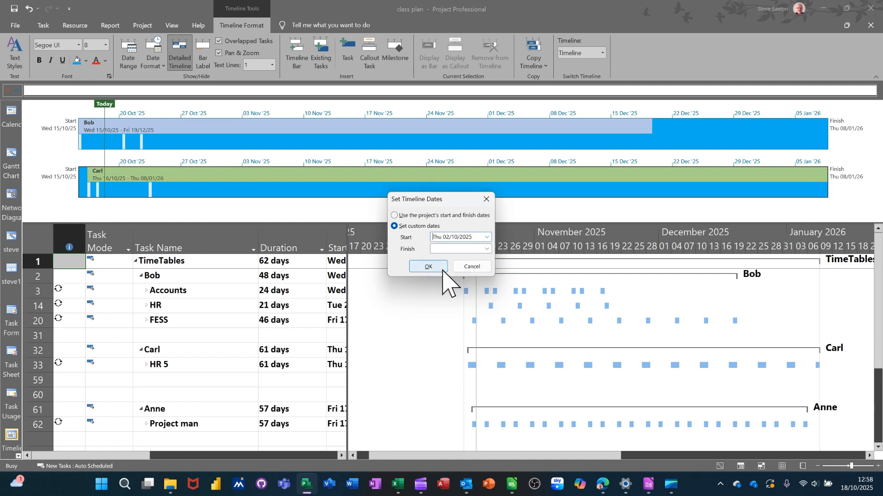
click(487, 249)
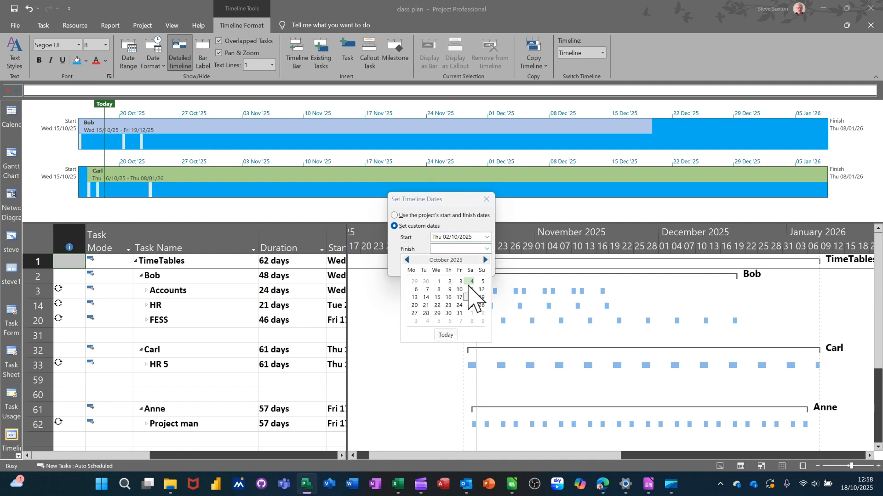
click(437, 314)
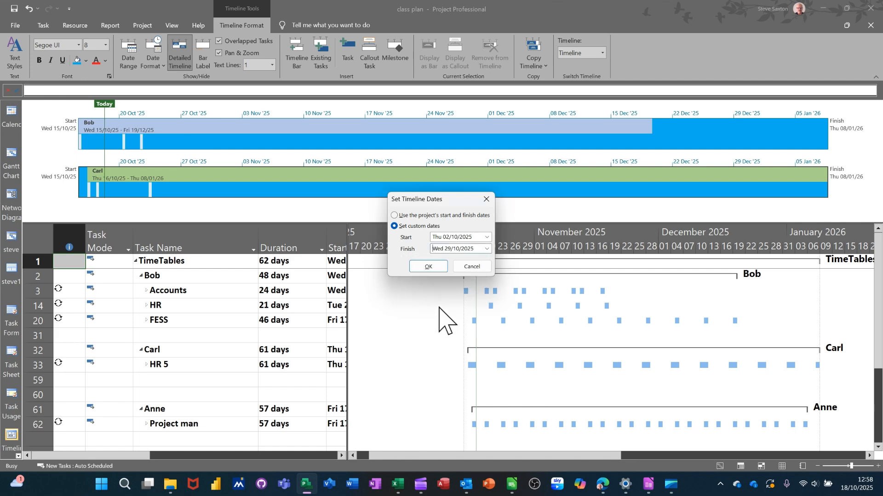
click(428, 267)
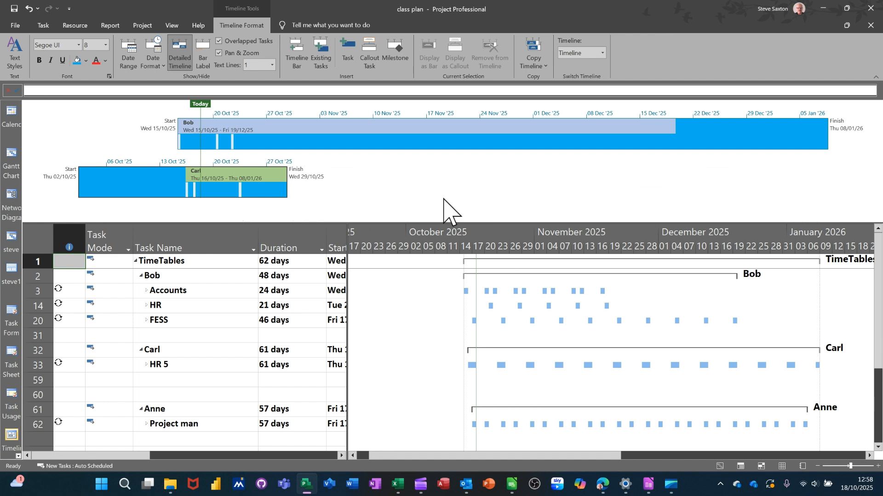
- Insert a third timeline bar and enlarge the Timeline area above the Gantt Chart to fit it
click(295, 50)
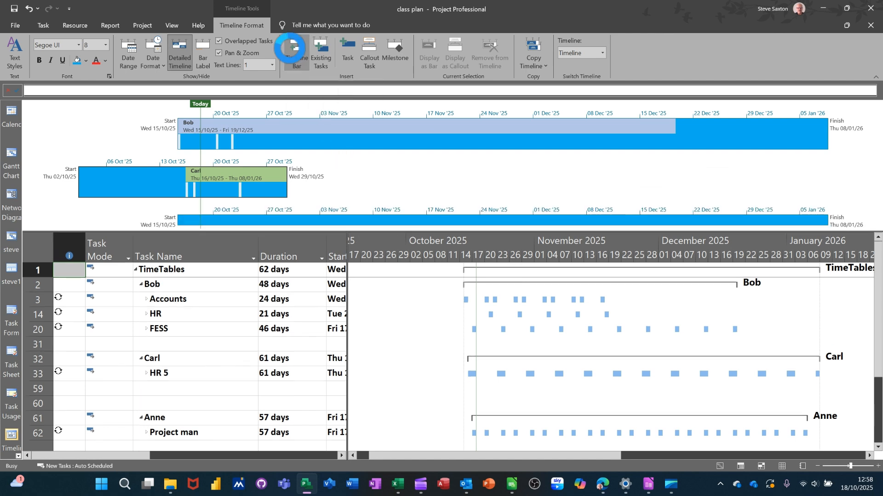
drag(364, 232, 356, 285)
click(366, 232)
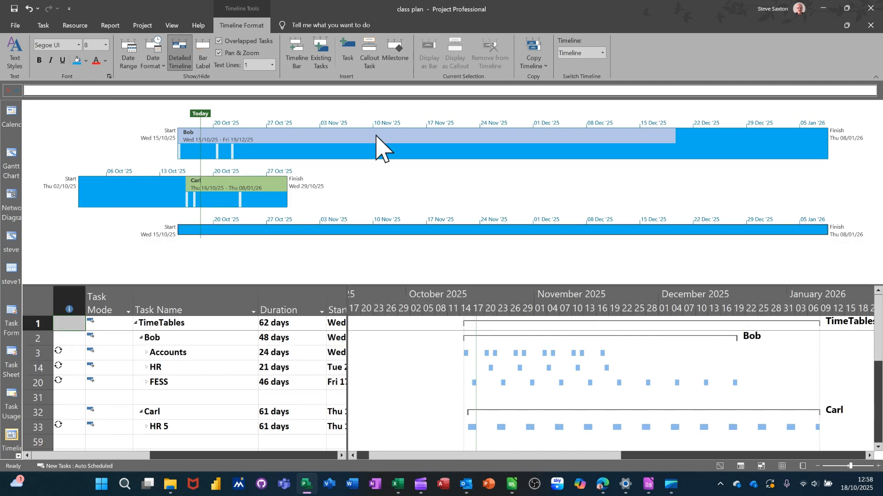
- Add the existing summary task that contains Project man to the third timeline bar
click(328, 66)
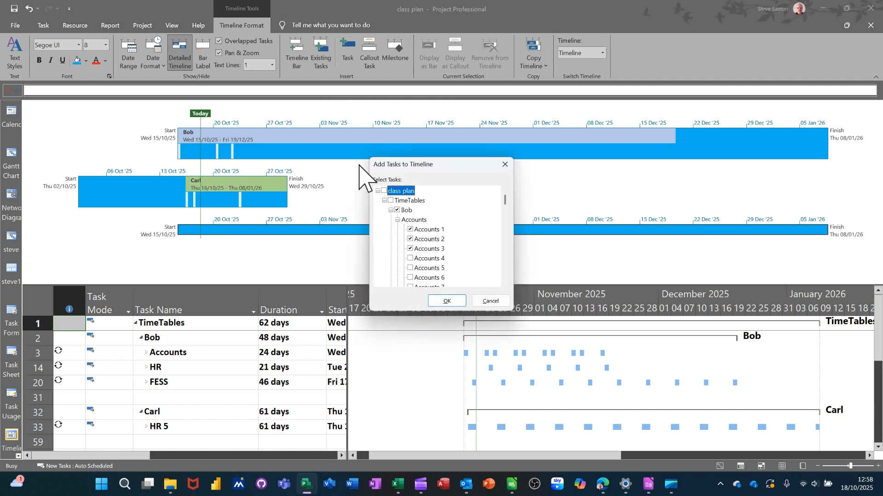
scroll(427, 232, down, 10)
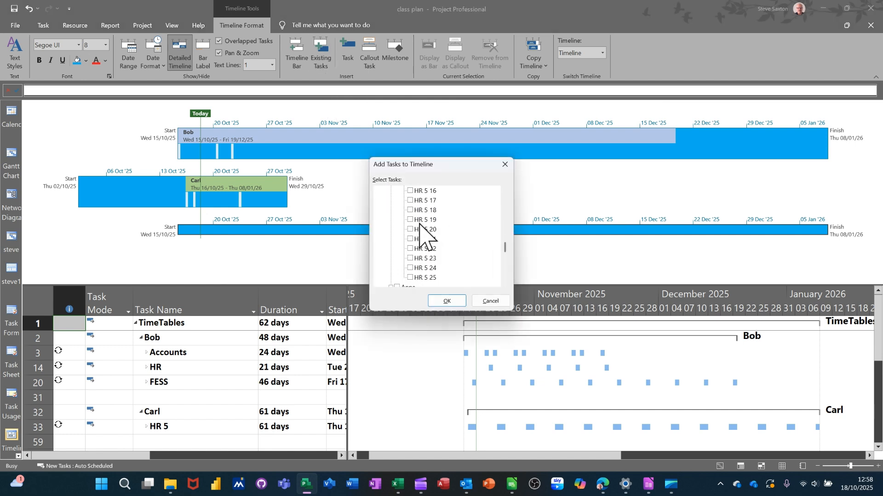
scroll(419, 224, down, 5)
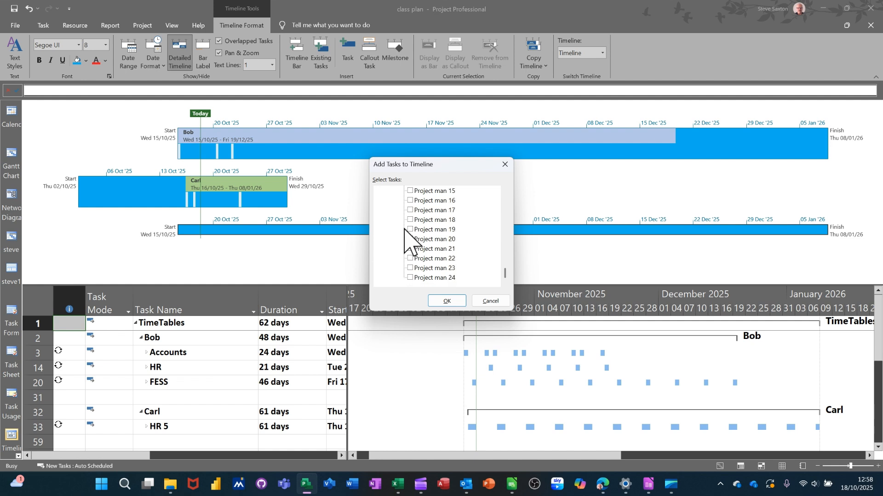
scroll(404, 230, up, 6)
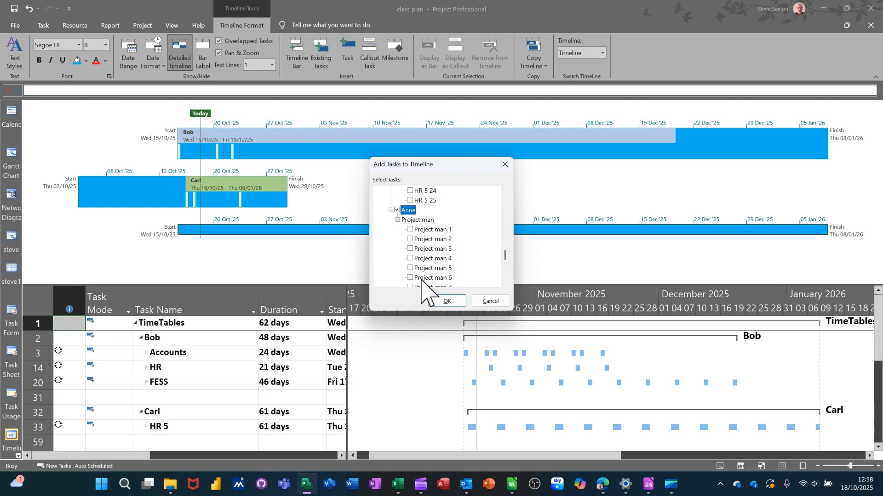
click(447, 302)
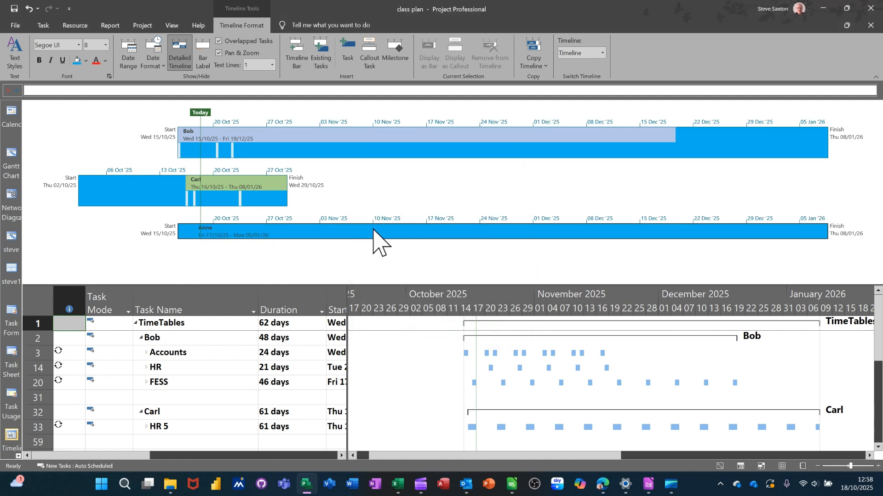
- Add the existing tasks Project man 6, Project man 7 and Project man 8 to the third timeline bar
click(321, 55)
scroll(474, 272, down, 10)
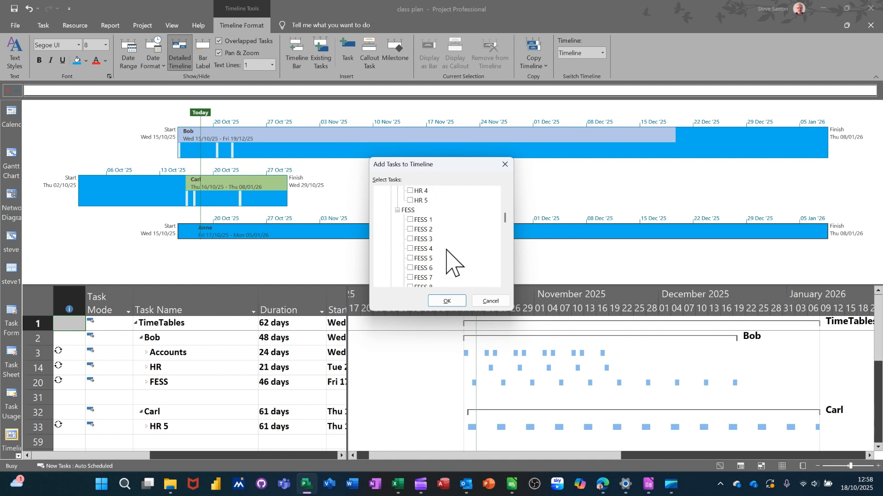
scroll(444, 259, down, 10)
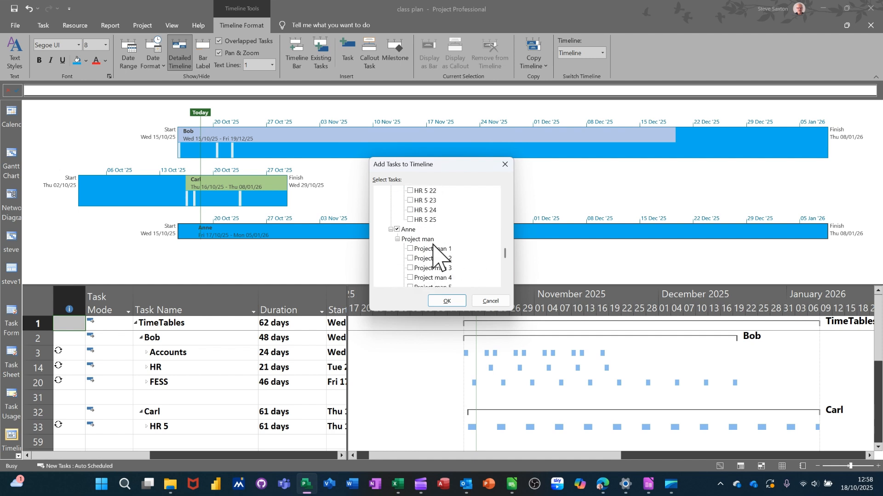
click(409, 239)
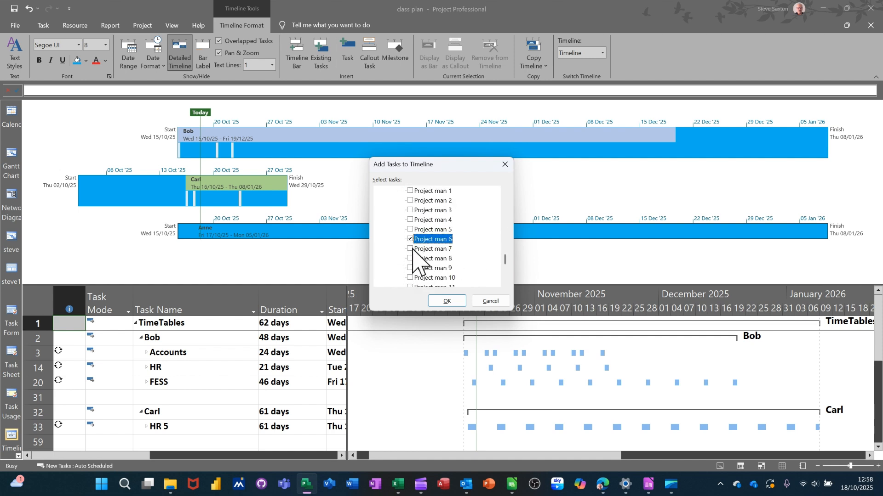
click(411, 249)
click(409, 258)
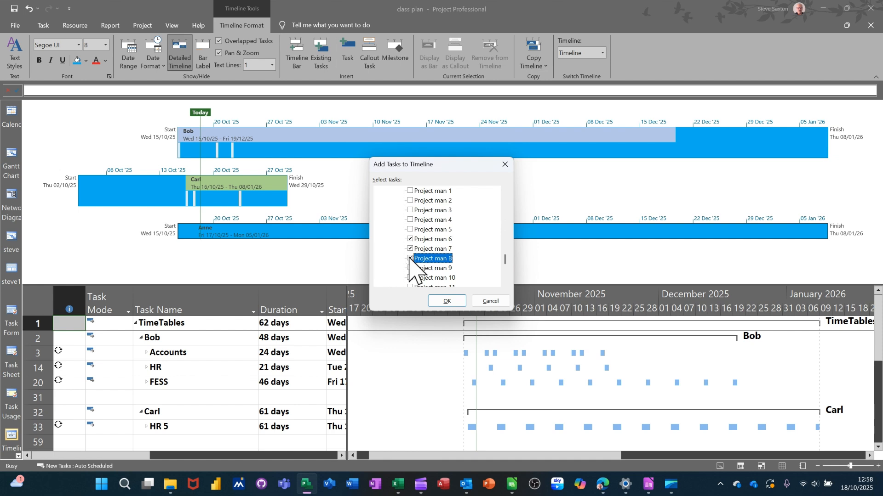
click(444, 301)
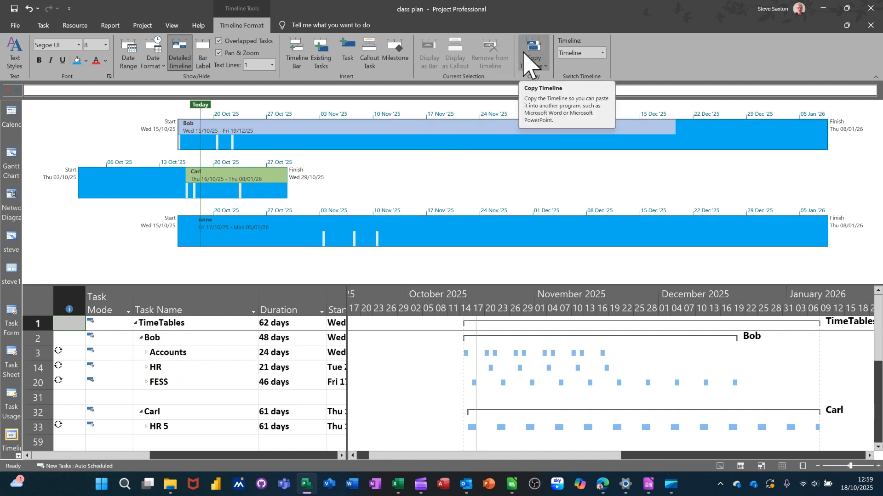
click(602, 53)
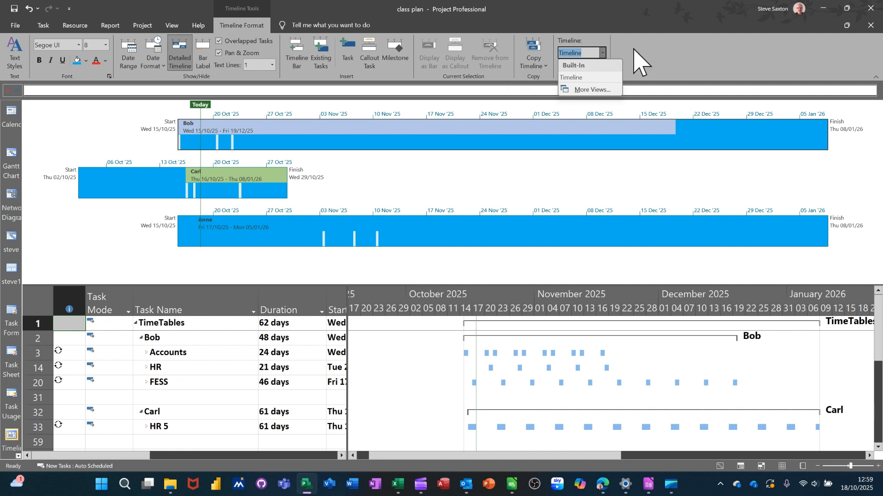
click(671, 55)
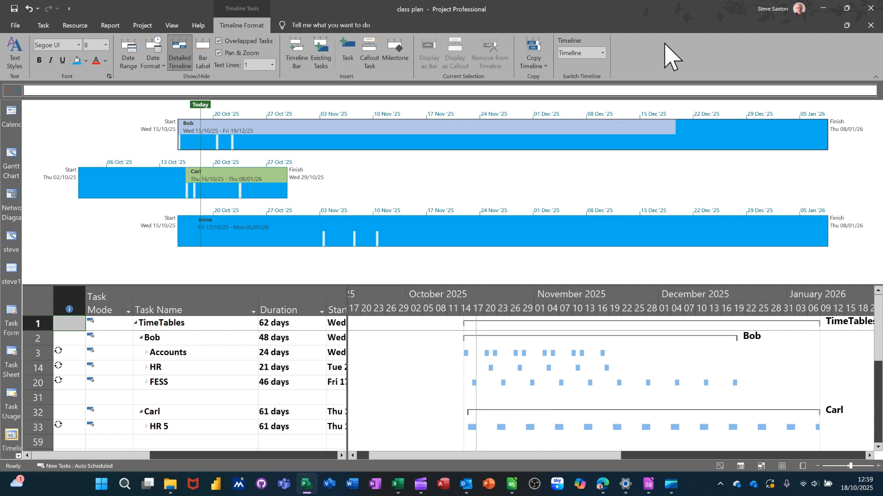
click(529, 53)
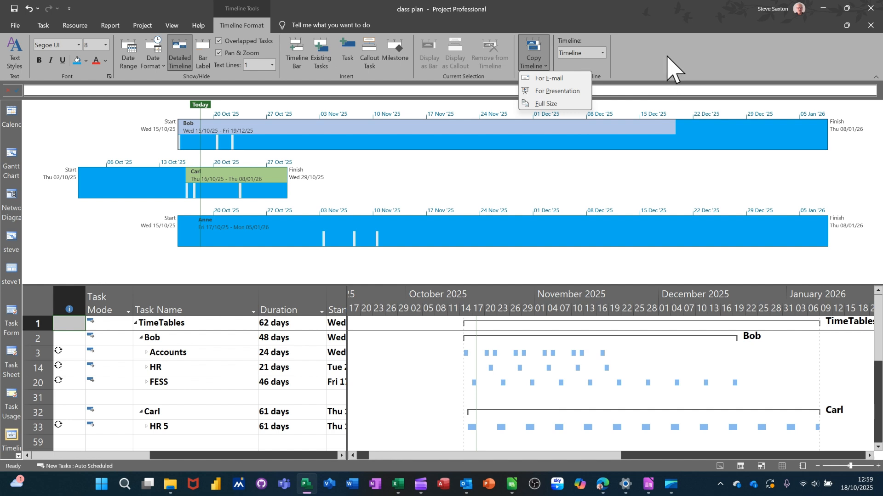
click(532, 51)
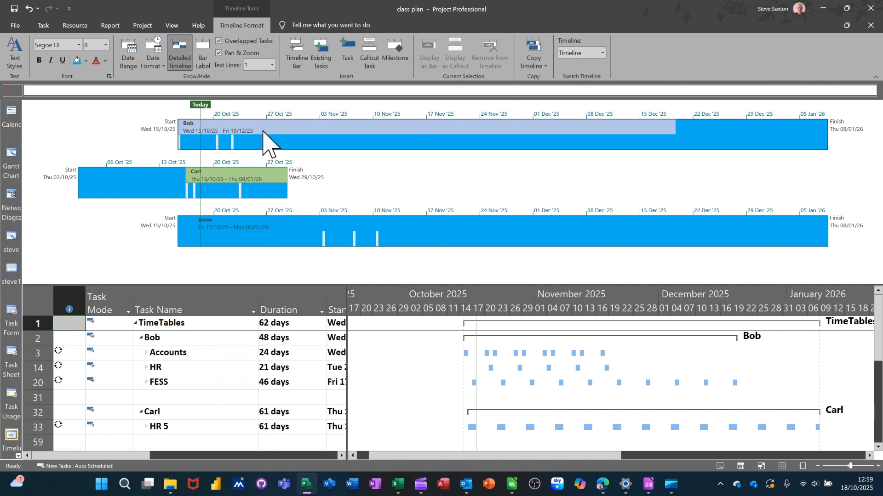
- Hide the Timeline above the Gantt Chart and switch to the Timeline as the full view
click(178, 29)
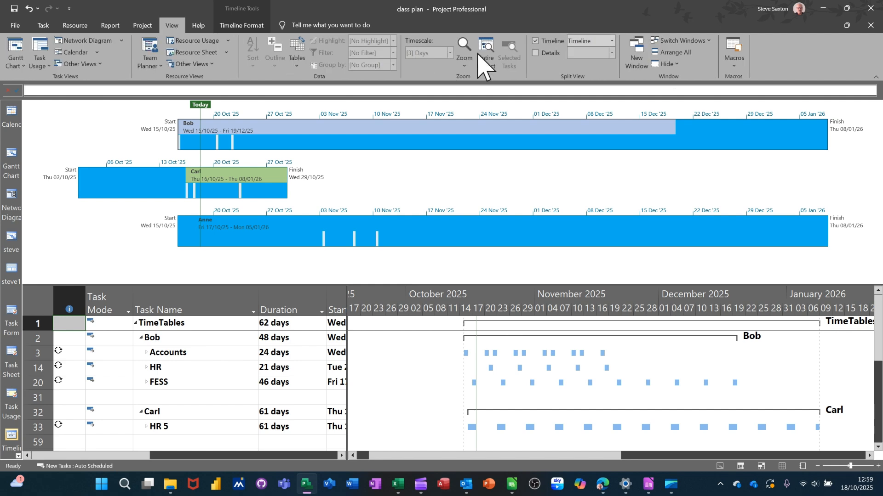
click(536, 41)
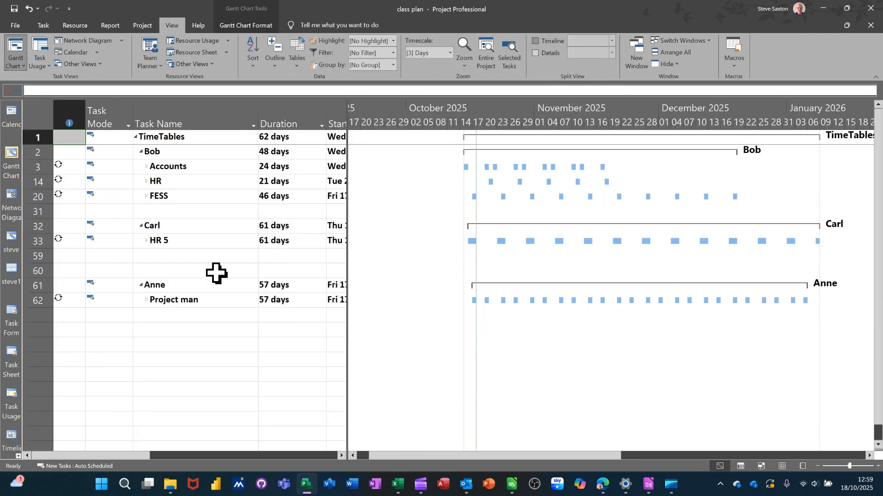
click(43, 25)
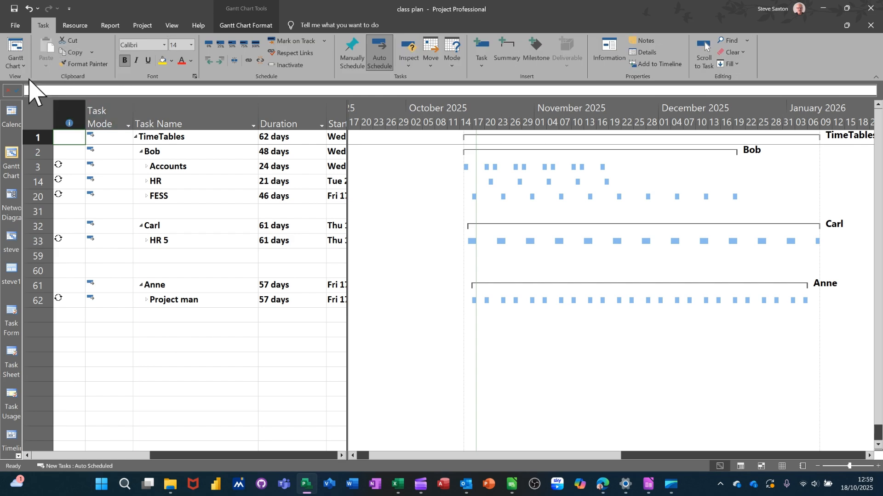
click(20, 65)
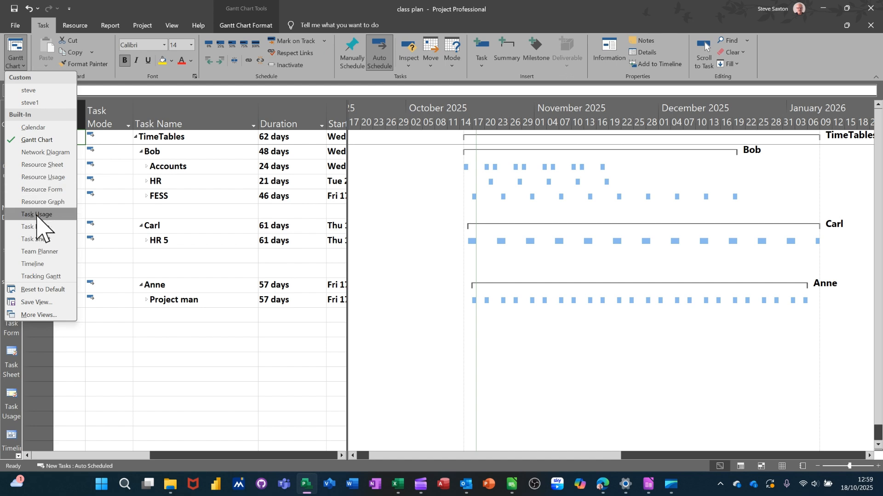
click(31, 265)
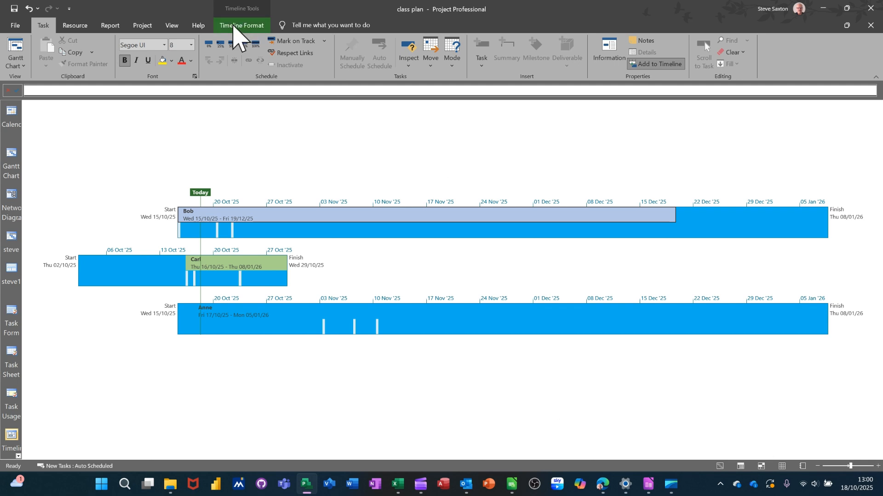
- Display the Accounts 2 task as a callout and move the callout higher above the first timeline bar
click(237, 25)
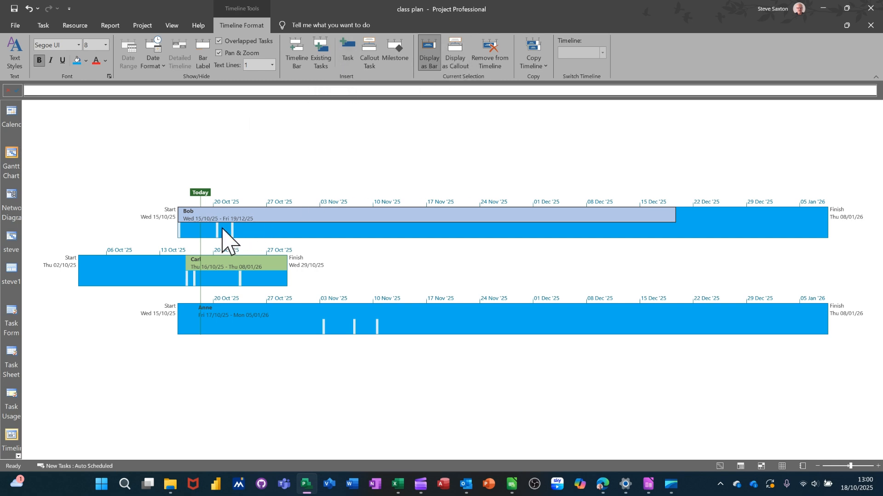
click(460, 67)
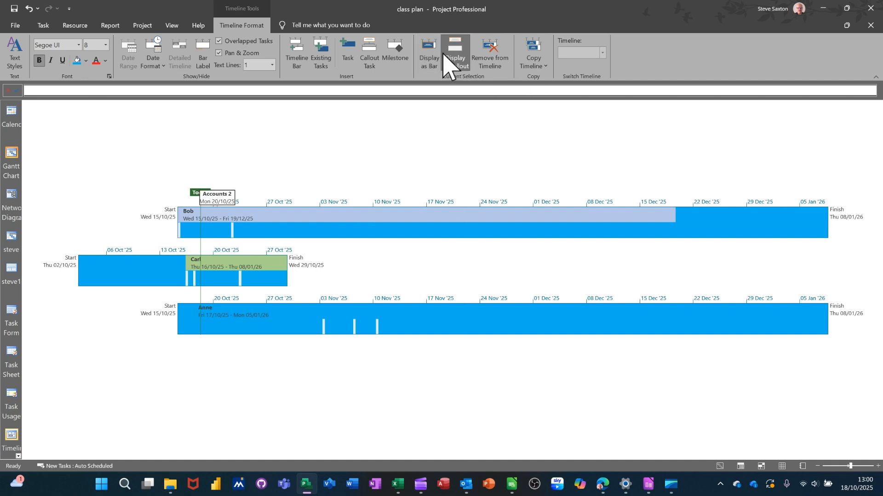
drag(211, 197, 227, 150)
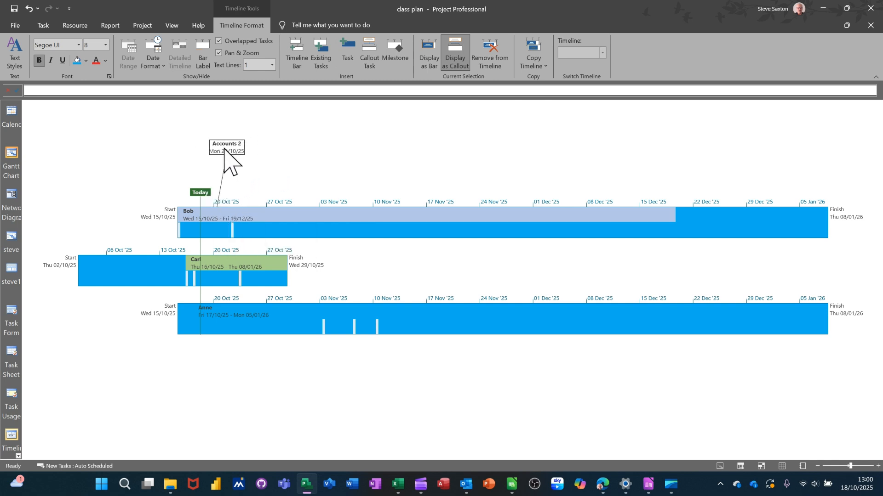